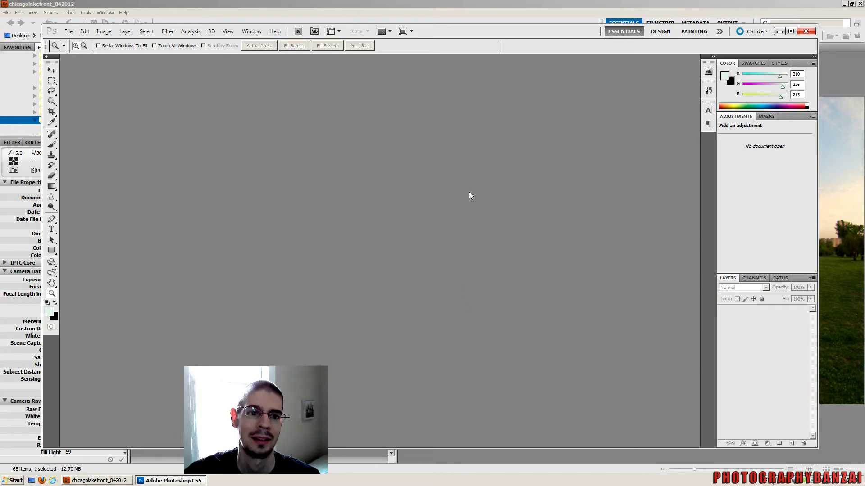
- Bring Bridge to the front and open its Preferences from the Edit menu
{"action": "left_click", "coordinate": [291, 4]}
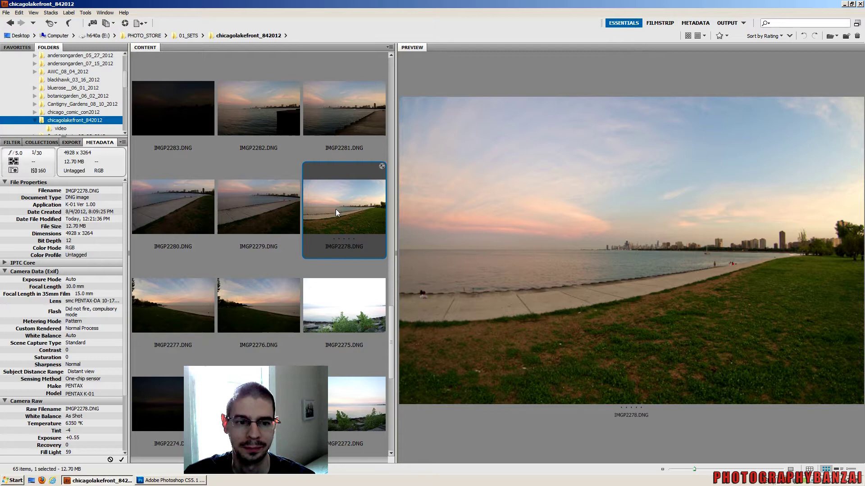
{"action": "left_click", "coordinate": [19, 13]}
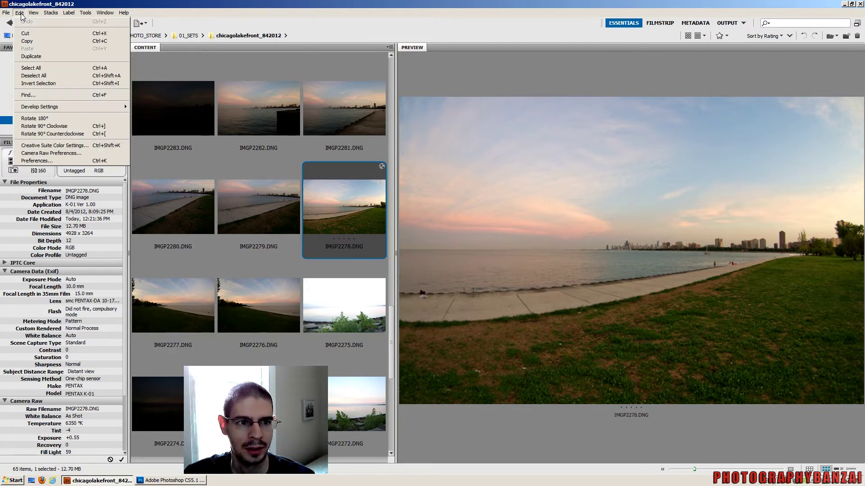
{"action": "left_click", "coordinate": [45, 161]}
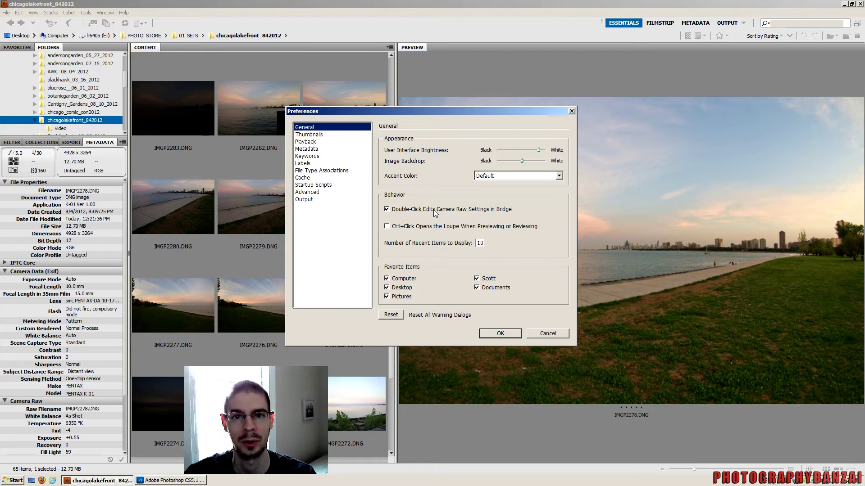
- Browse the Thumbnails through Advanced pages, then enable Preserve Embedded Color Profile on the Output page
{"action": "left_click", "coordinate": [310, 135]}
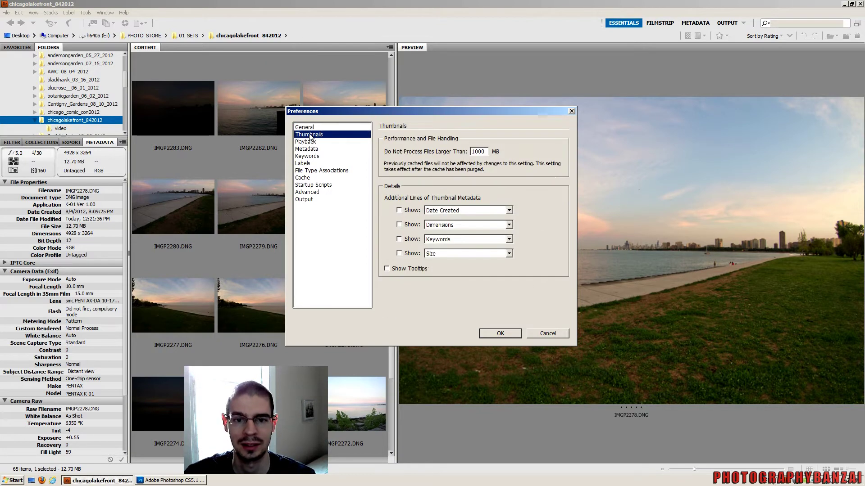
{"action": "left_click", "coordinate": [310, 144]}
{"action": "left_click", "coordinate": [309, 149]}
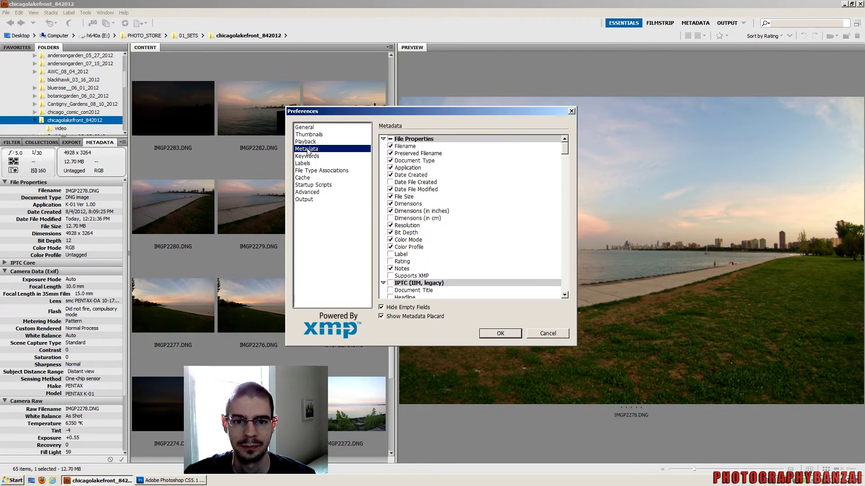
{"action": "left_click", "coordinate": [307, 157]}
{"action": "left_click", "coordinate": [307, 171]}
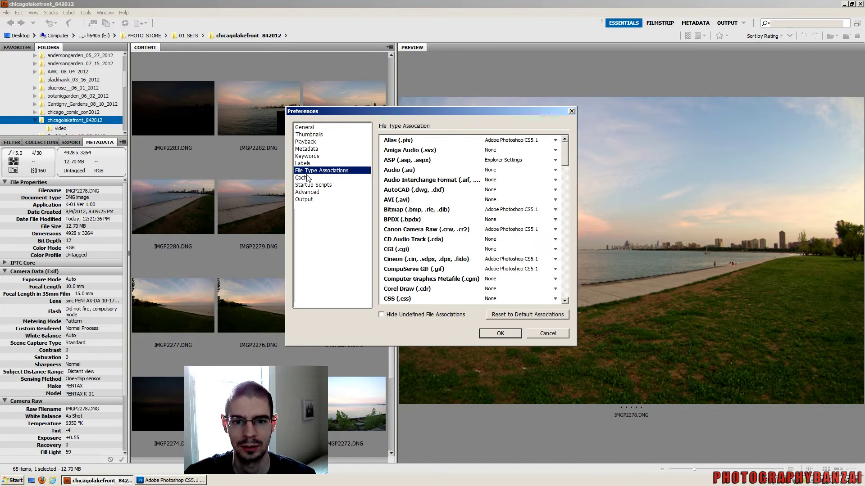
{"action": "left_click", "coordinate": [305, 179]}
{"action": "left_click", "coordinate": [304, 185]}
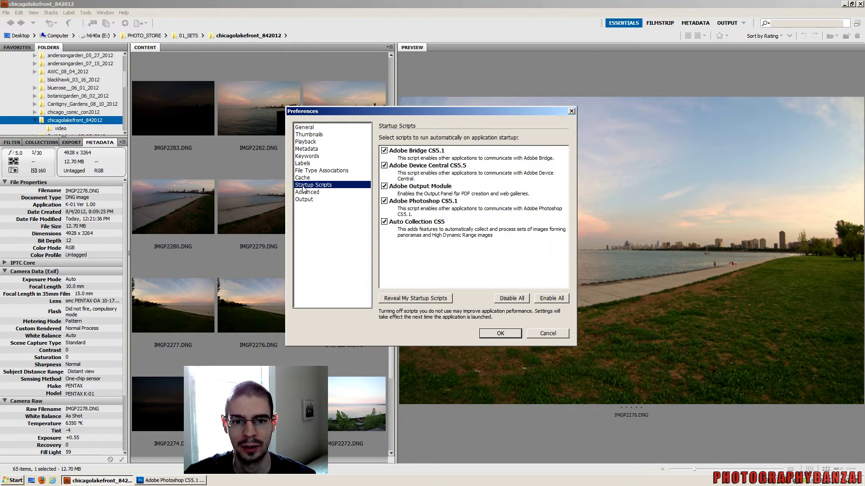
{"action": "left_click", "coordinate": [305, 193]}
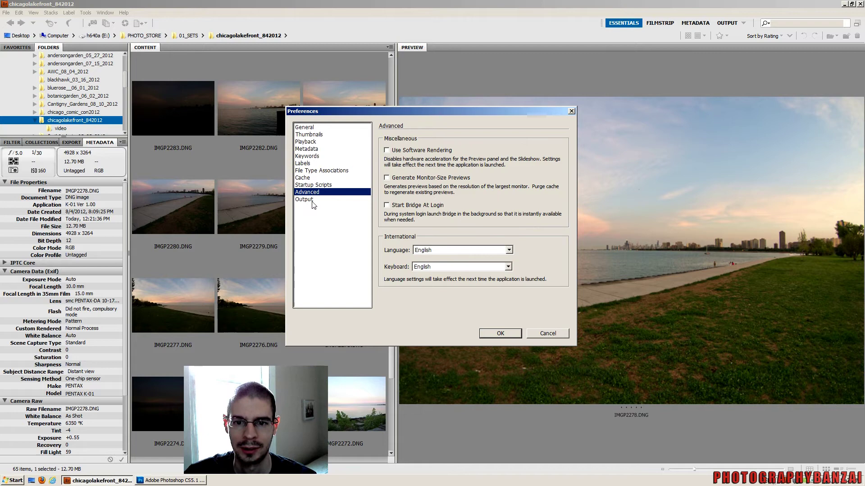
{"action": "left_click", "coordinate": [311, 201]}
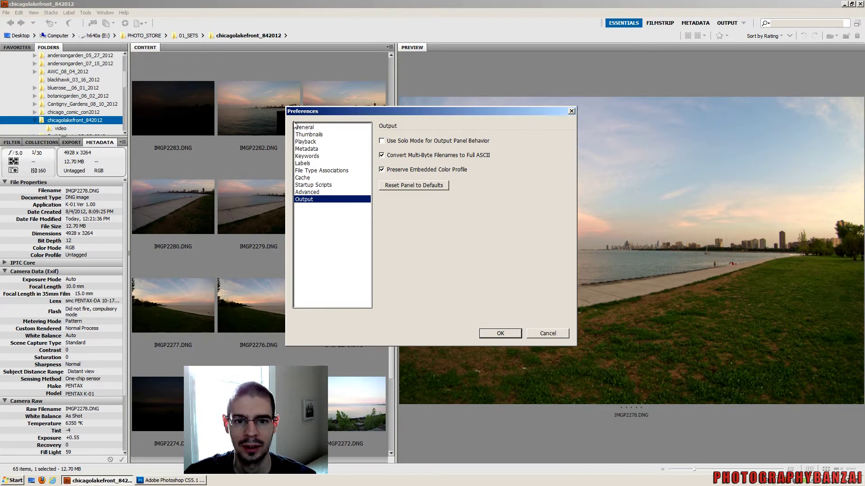
{"action": "left_click", "coordinate": [382, 170]}
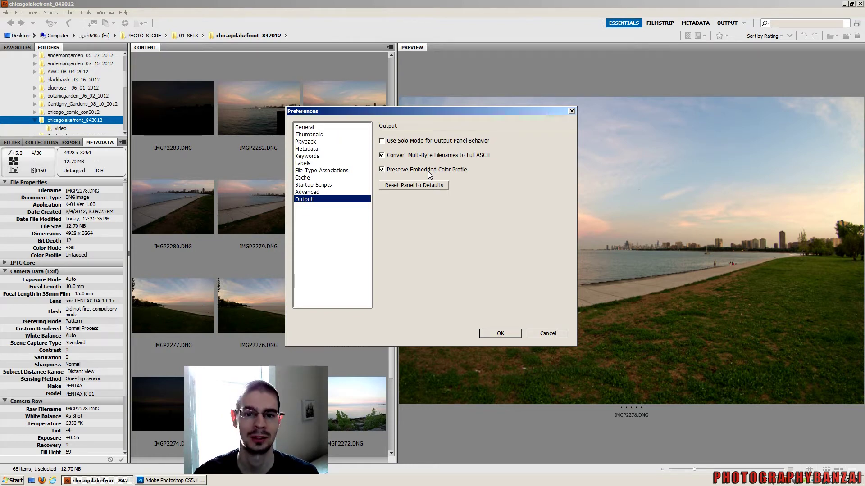
- Apply the Bridge preferences with OK, then glance through the Edit menu and dismiss it
{"action": "left_click", "coordinate": [500, 333]}
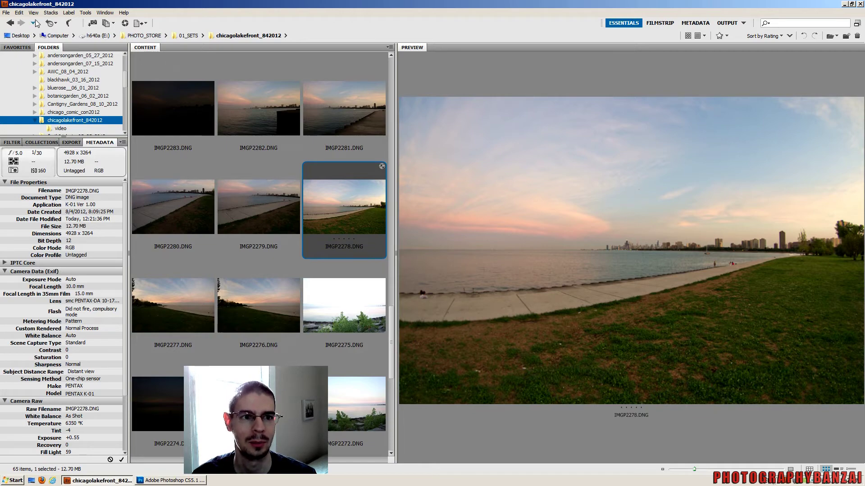
{"action": "left_click", "coordinate": [19, 12]}
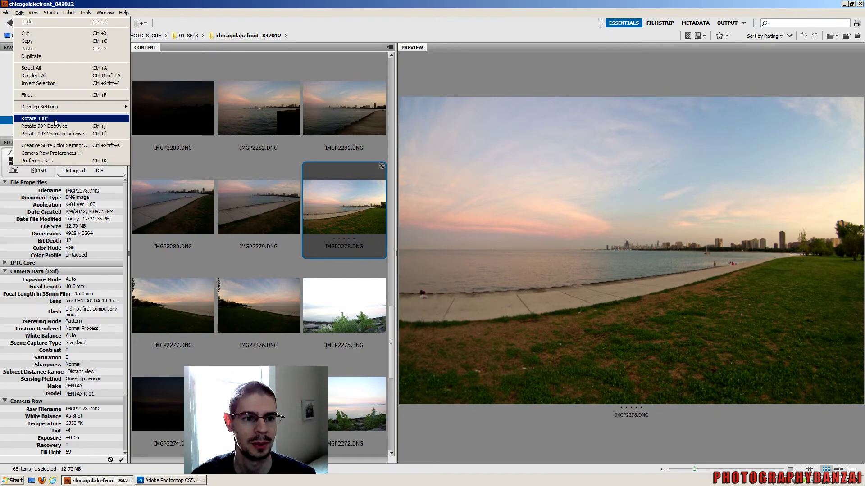
{"action": "left_click", "coordinate": [323, 4]}
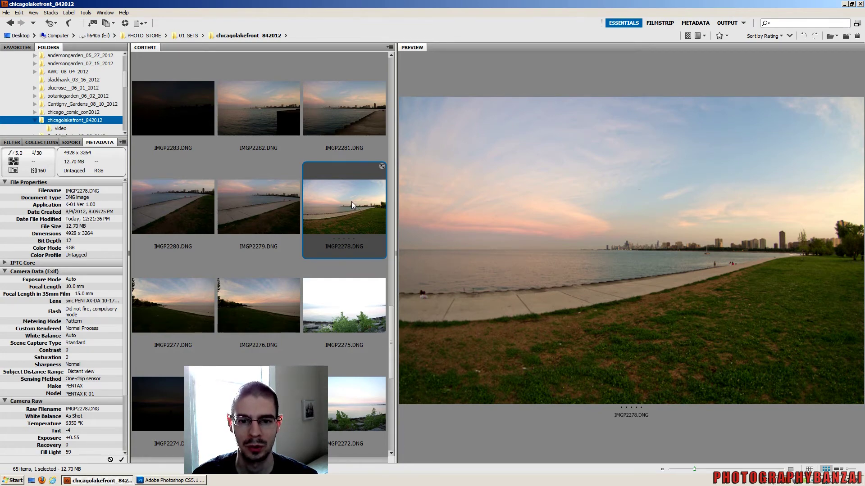
- Open the IMGP2278.DNG thumbnail in Camera Raw
{"action": "double_click", "coordinate": [357, 199]}
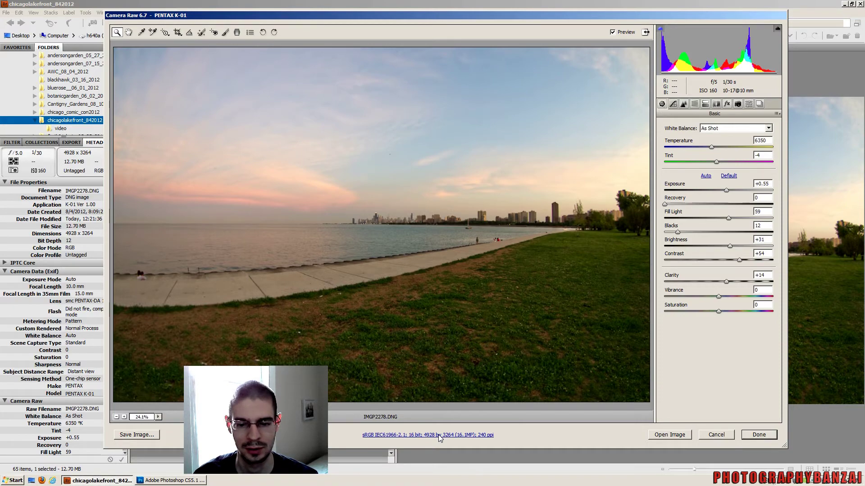
- Set the Camera Raw workflow options to sRGB IEC61966-2.1 and 16 Bits/Channel
{"action": "left_click", "coordinate": [439, 435]}
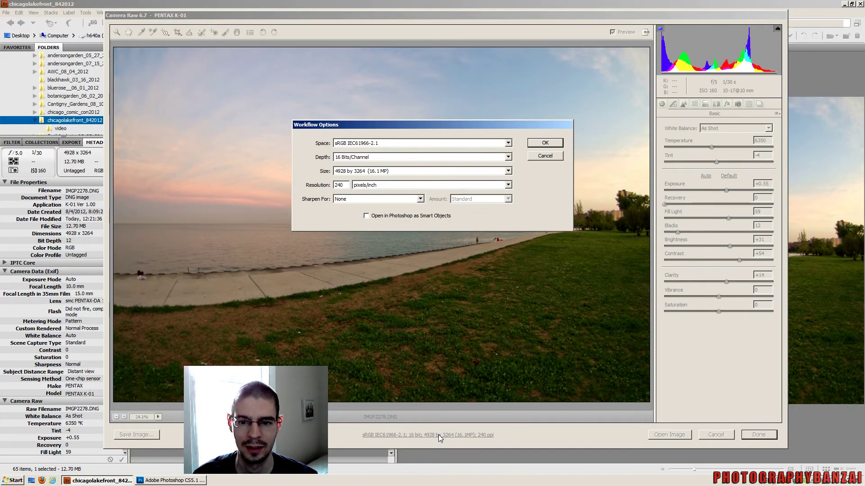
{"action": "left_click", "coordinate": [508, 144]}
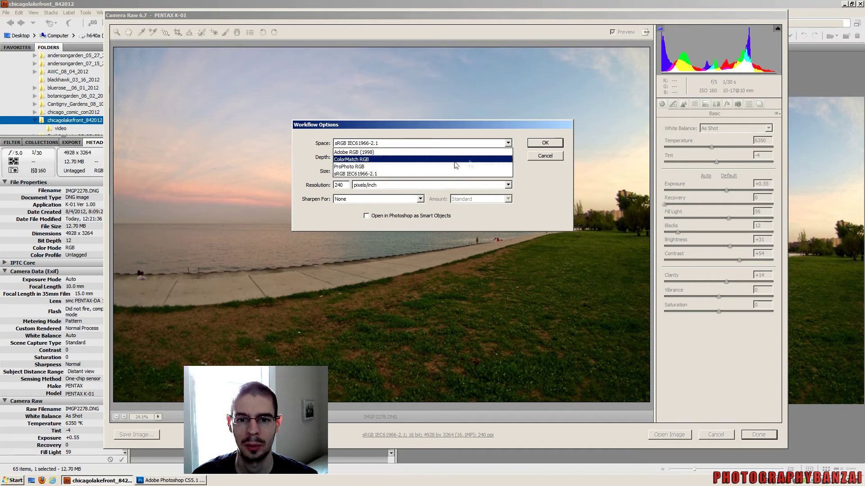
{"action": "left_click", "coordinate": [441, 153]}
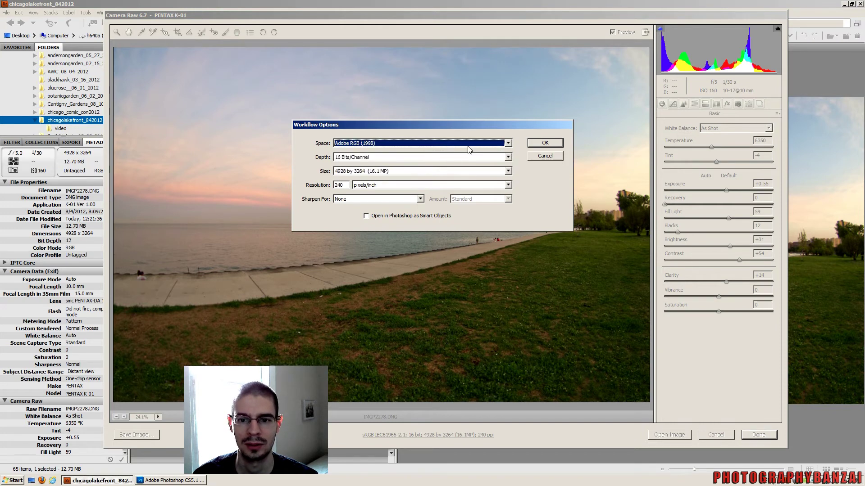
{"action": "left_click", "coordinate": [469, 148]}
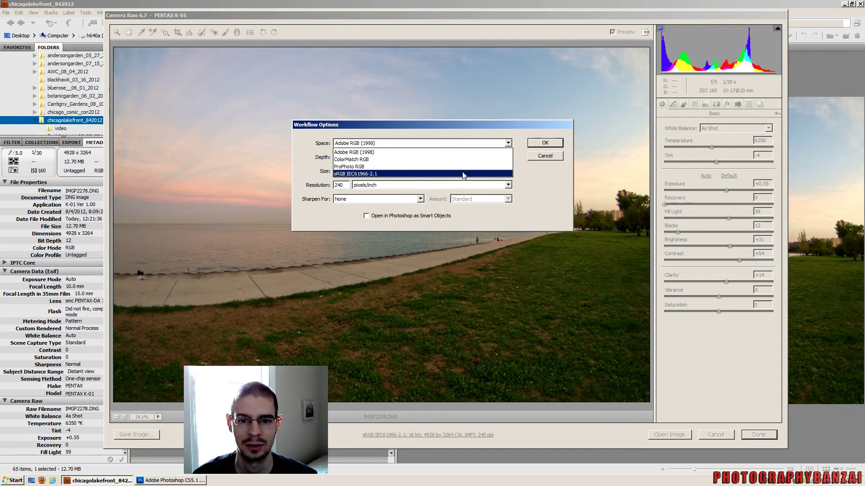
{"action": "left_click", "coordinate": [463, 174]}
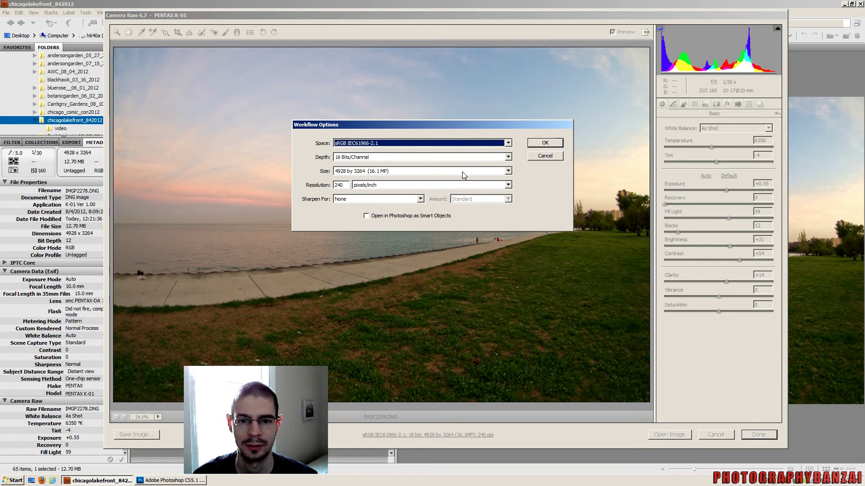
{"action": "left_click", "coordinate": [424, 160]}
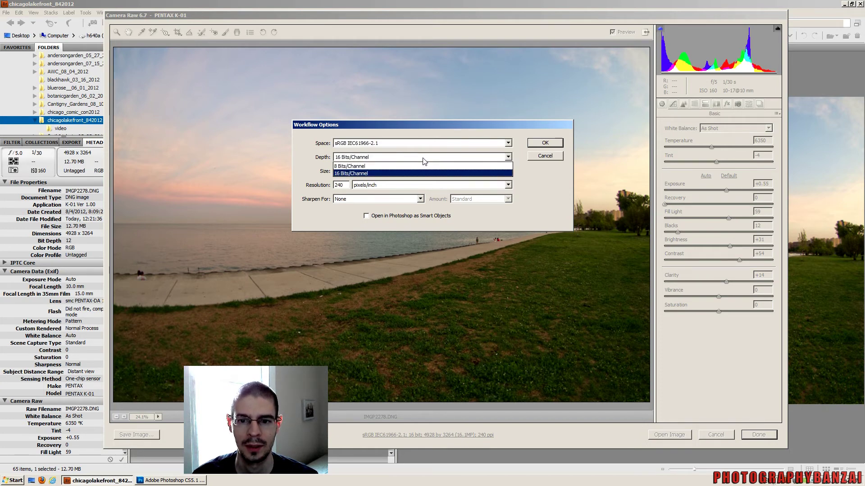
{"action": "left_click", "coordinate": [355, 172]}
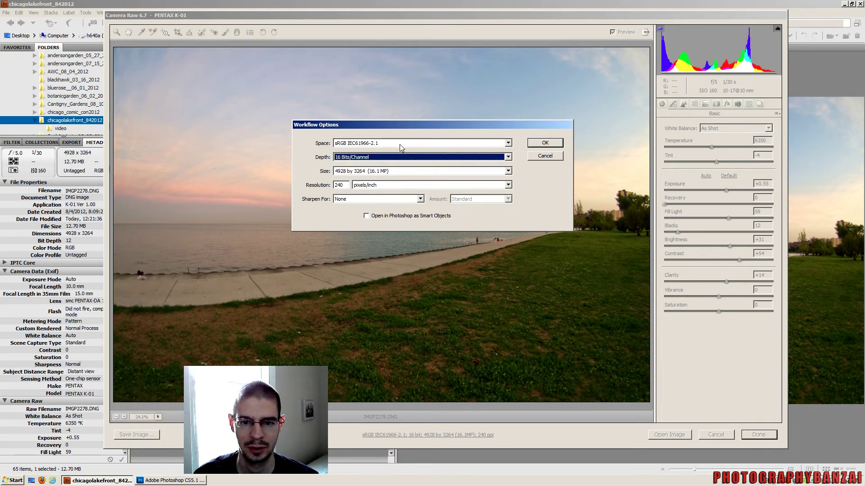
{"action": "left_click", "coordinate": [546, 143]}
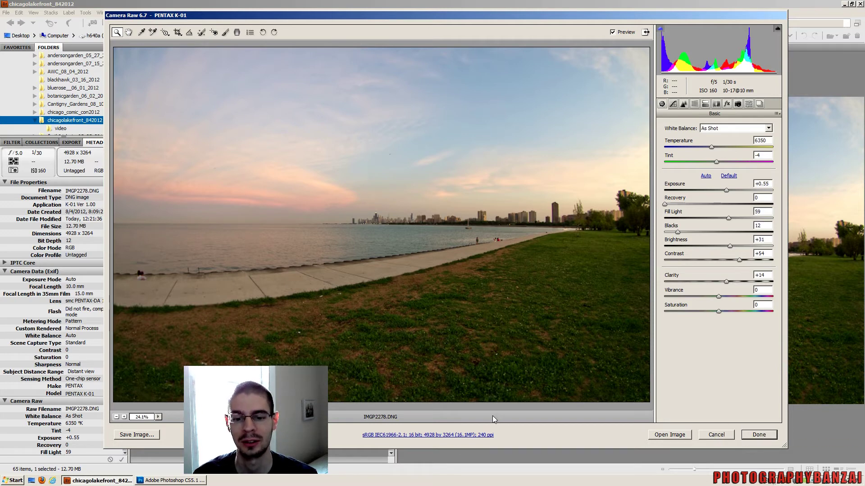
- Finish Camera Raw with Done and bring Photoshop up maximized
{"action": "left_click", "coordinate": [772, 437]}
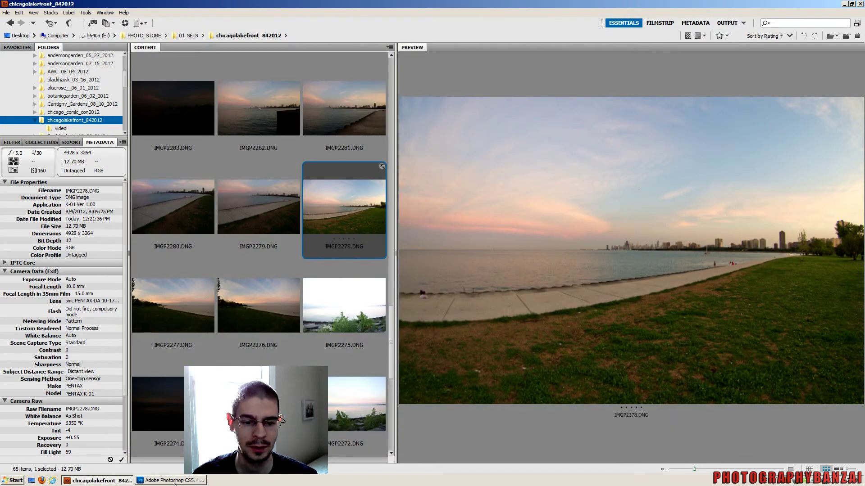
{"action": "left_click", "coordinate": [174, 481]}
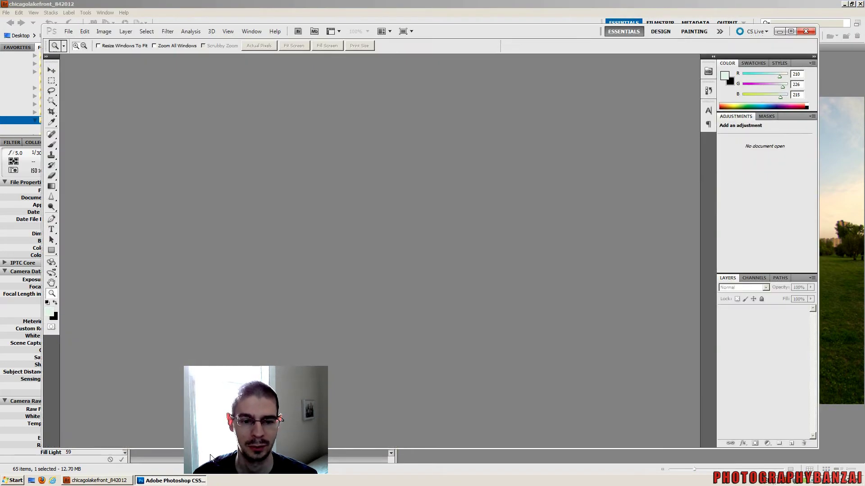
{"action": "left_click", "coordinate": [791, 32]}
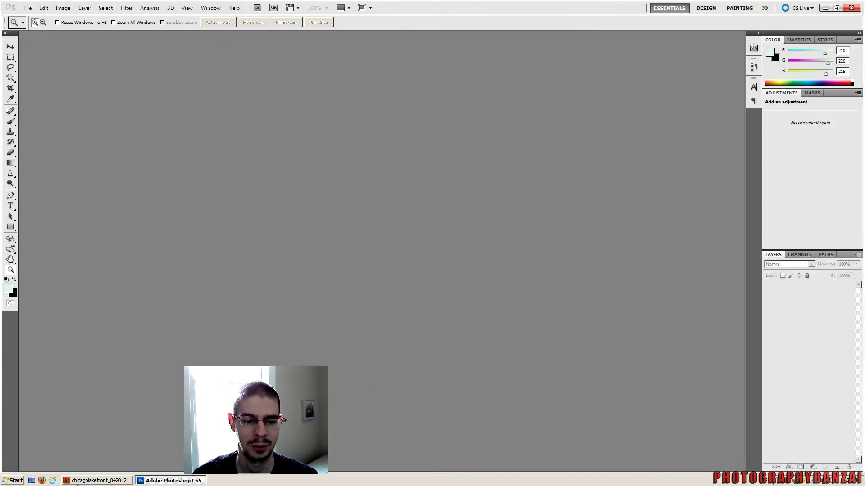
{"action": "key", "text": "alt+Tab"}
{"action": "key", "text": "alt+Tab"}
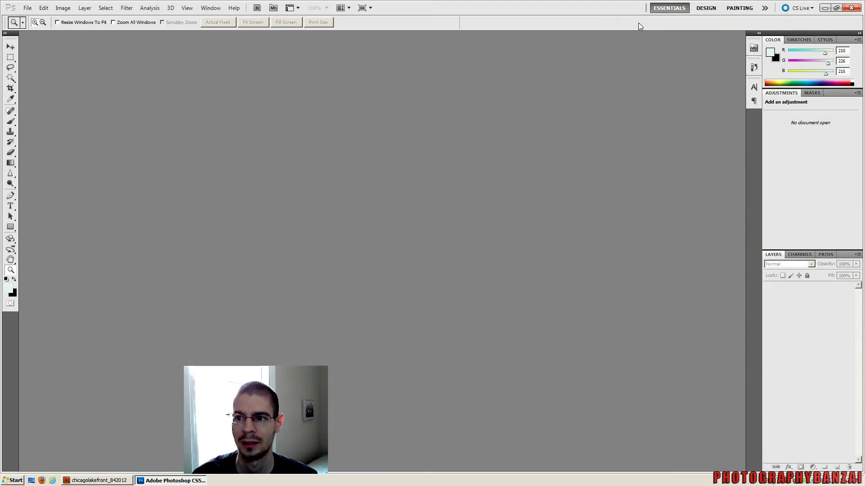
- Head to Edit > Preferences > General in Photoshop
{"action": "left_click", "coordinate": [28, 8]}
{"action": "mouse_move", "coordinate": [44, 8]}
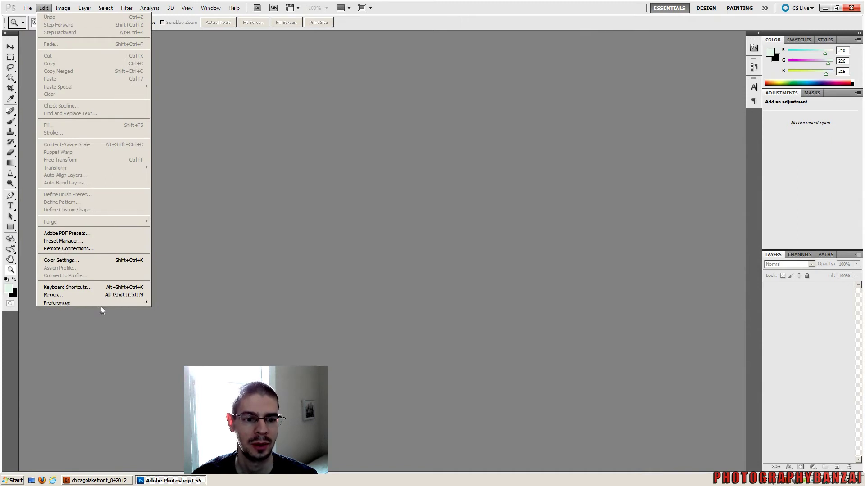
{"action": "mouse_move", "coordinate": [110, 301]}
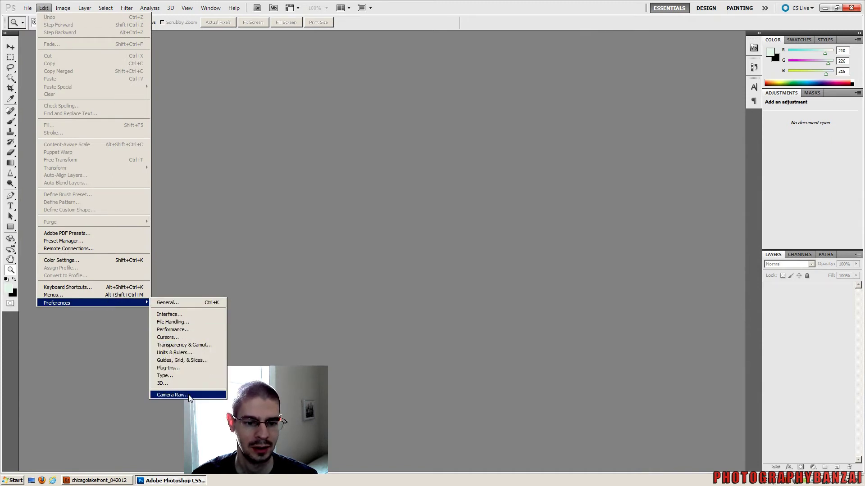
- Review Photoshop's Interface and File Handling preferences, accept Camera Raw Preferences unchanged, then close Preferences
{"action": "left_click", "coordinate": [188, 307]}
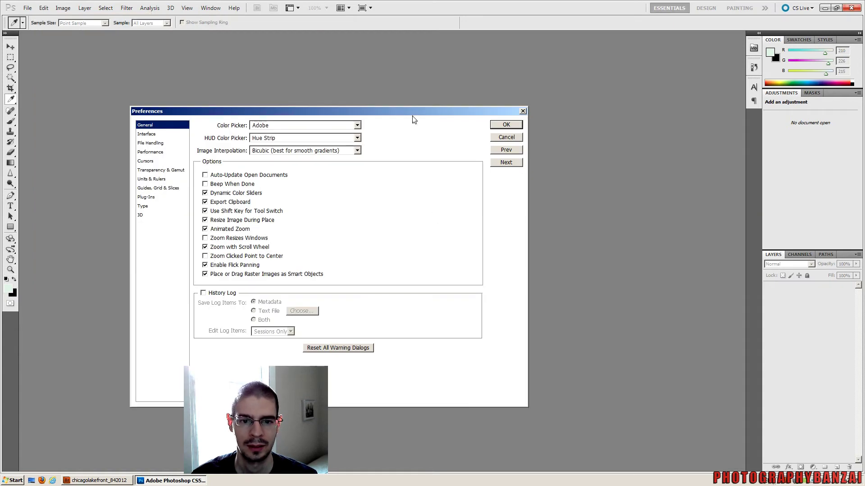
{"action": "left_click_drag", "start_coordinate": [412, 115], "coordinate": [507, 72]}
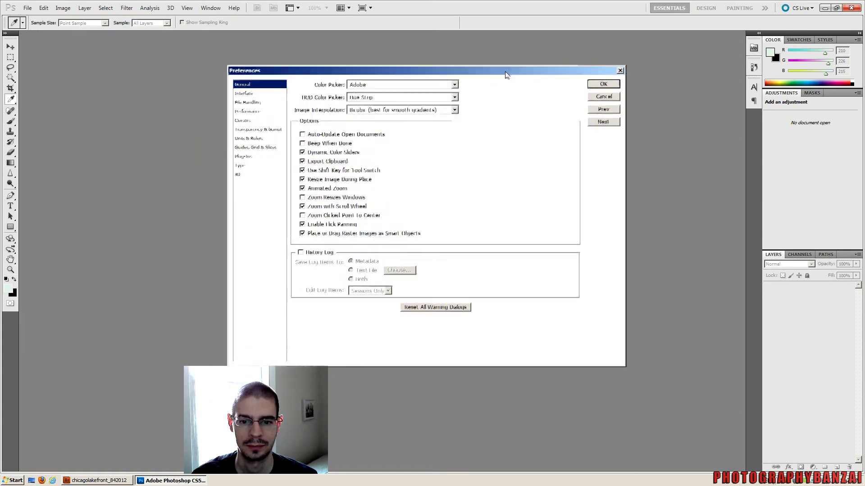
{"action": "left_click", "coordinate": [250, 93]}
{"action": "left_click", "coordinate": [250, 102]}
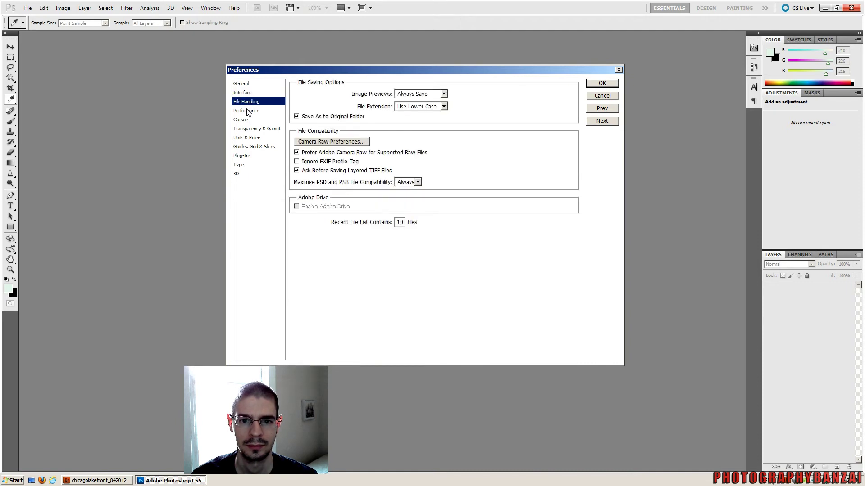
{"action": "left_click", "coordinate": [321, 142]}
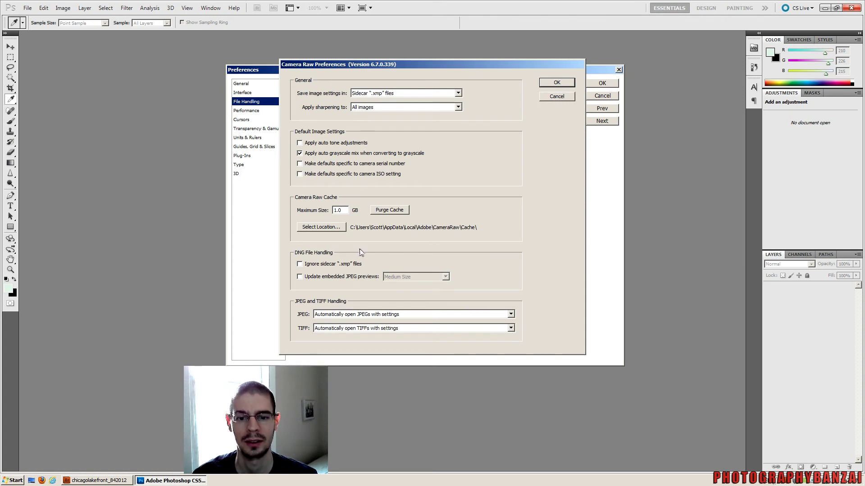
{"action": "left_click", "coordinate": [557, 82]}
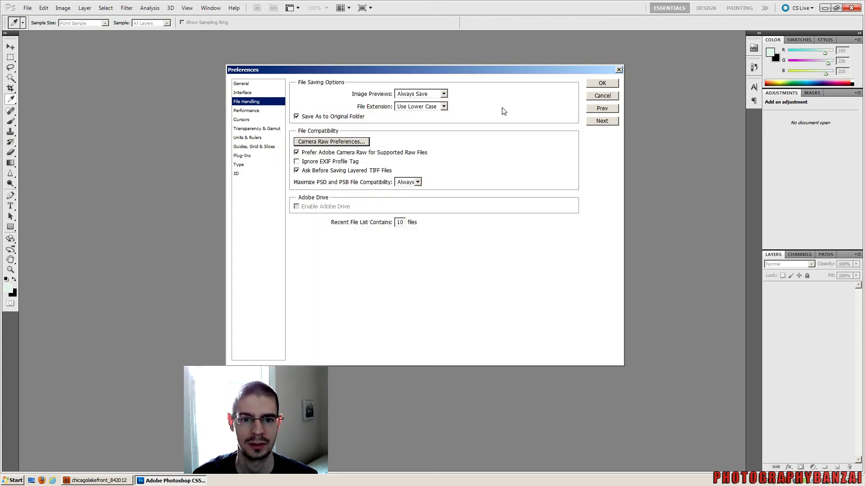
{"action": "left_click", "coordinate": [619, 70]}
- In Color Settings, choose sRGB IEC61966-2.1 as the RGB working space
{"action": "key", "text": "z"}
{"action": "left_click", "coordinate": [44, 7]}
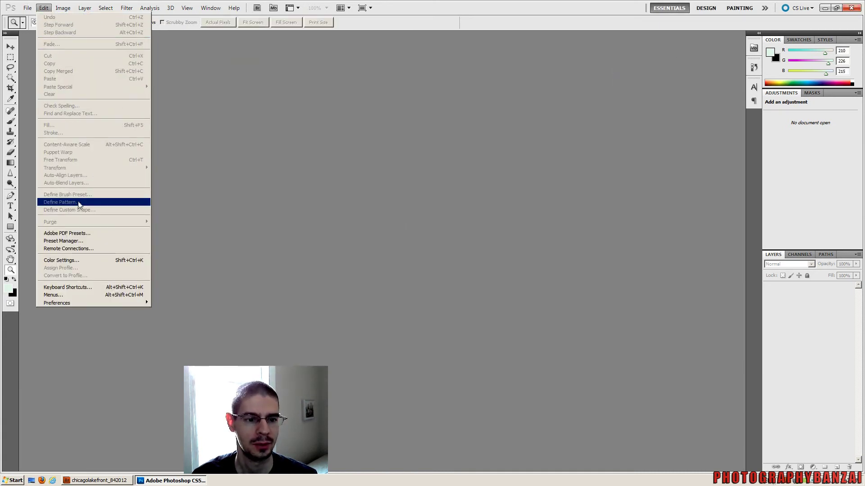
{"action": "left_click", "coordinate": [64, 260]}
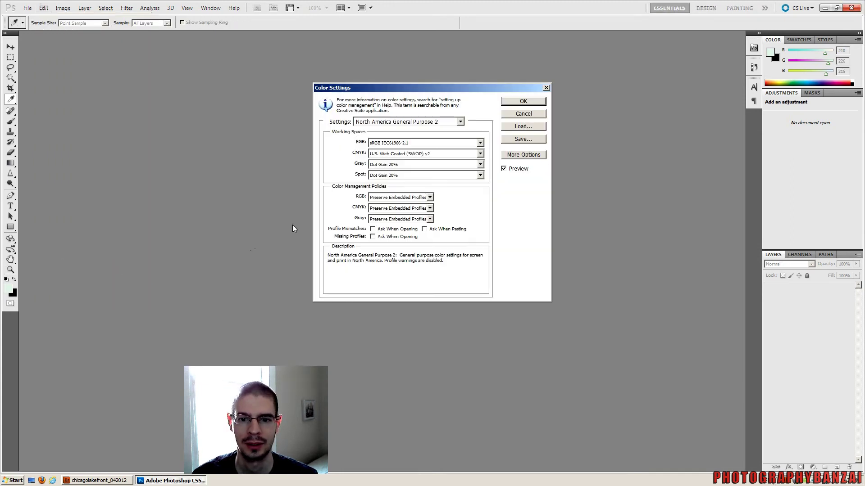
{"action": "left_click", "coordinate": [480, 143]}
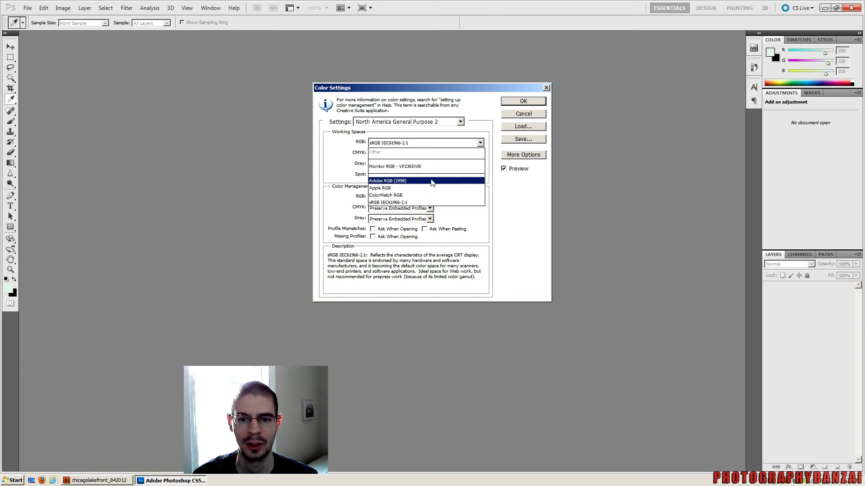
{"action": "left_click", "coordinate": [388, 203]}
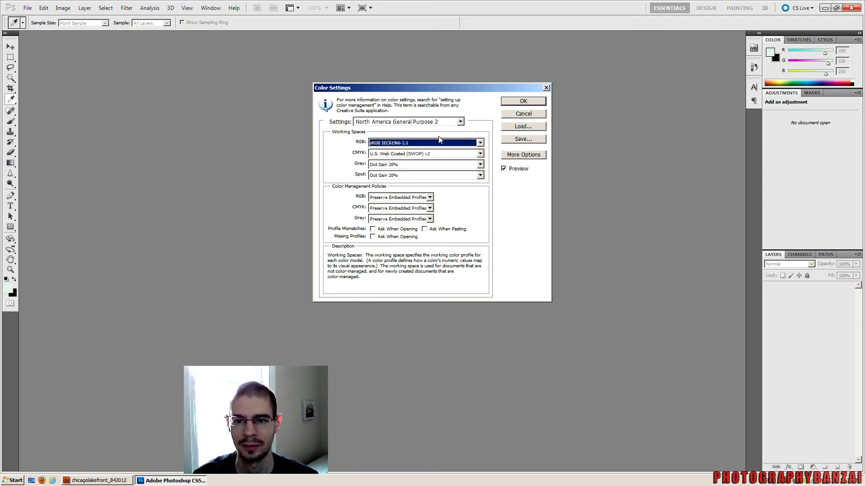
{"action": "left_click", "coordinate": [523, 102]}
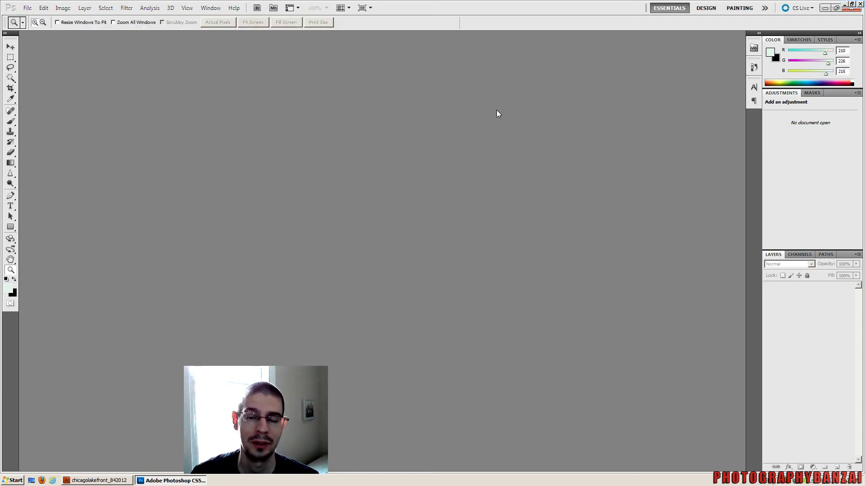